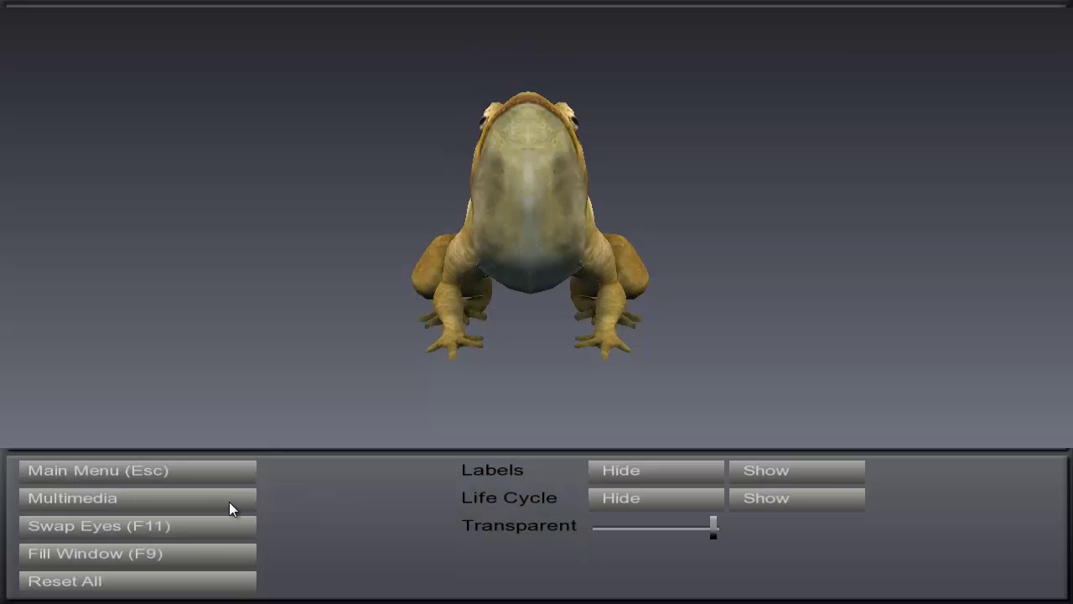
# Step: Link the Koala image from the Sample Pictures folder to the frog model's multimedia
pyautogui.click(229, 501)
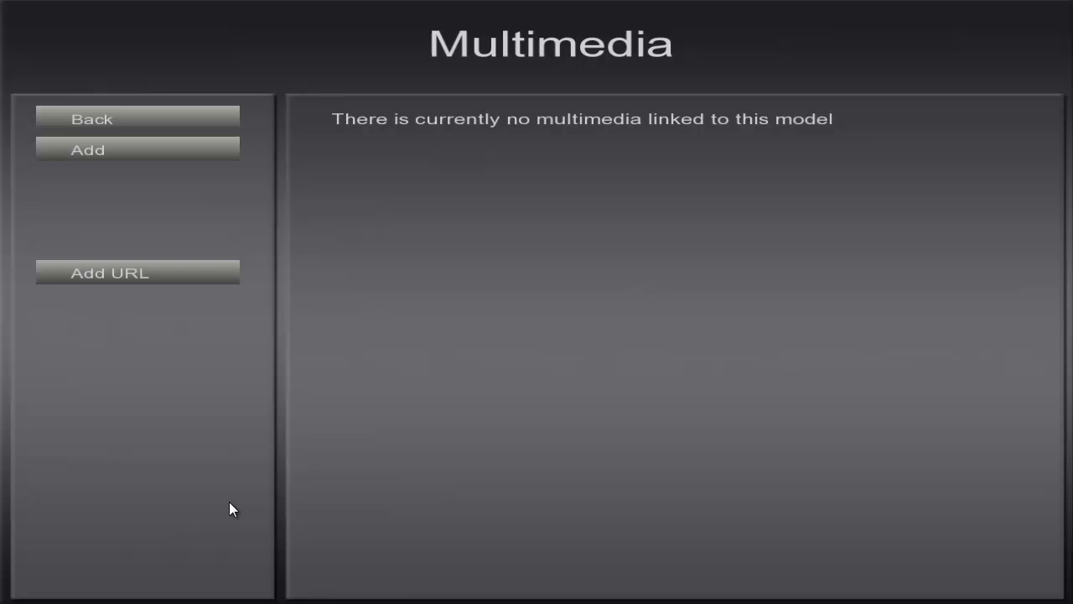
pyautogui.click(202, 155)
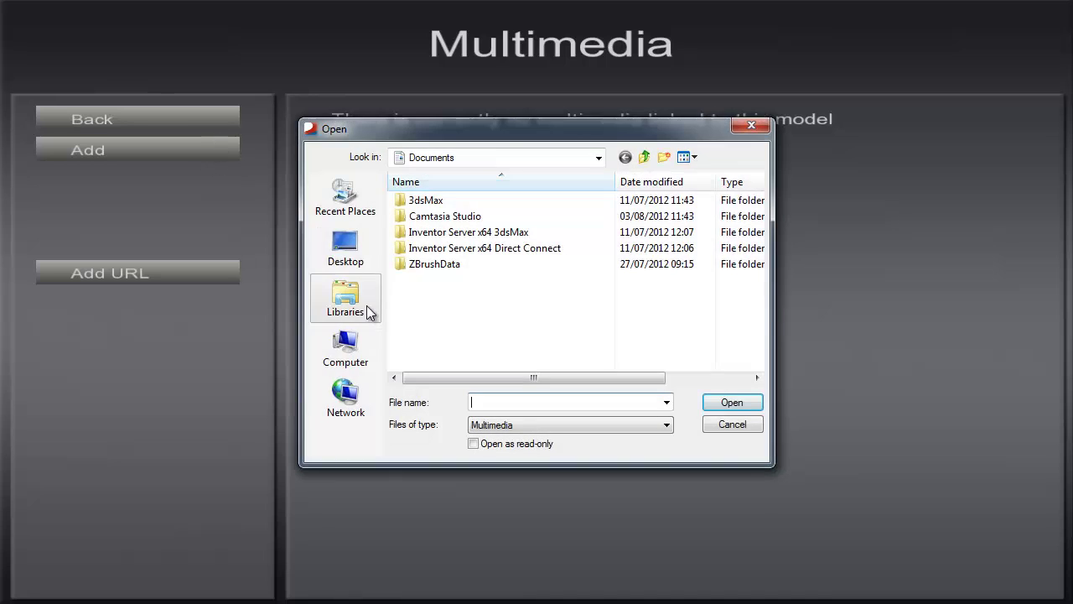
pyautogui.click(359, 312)
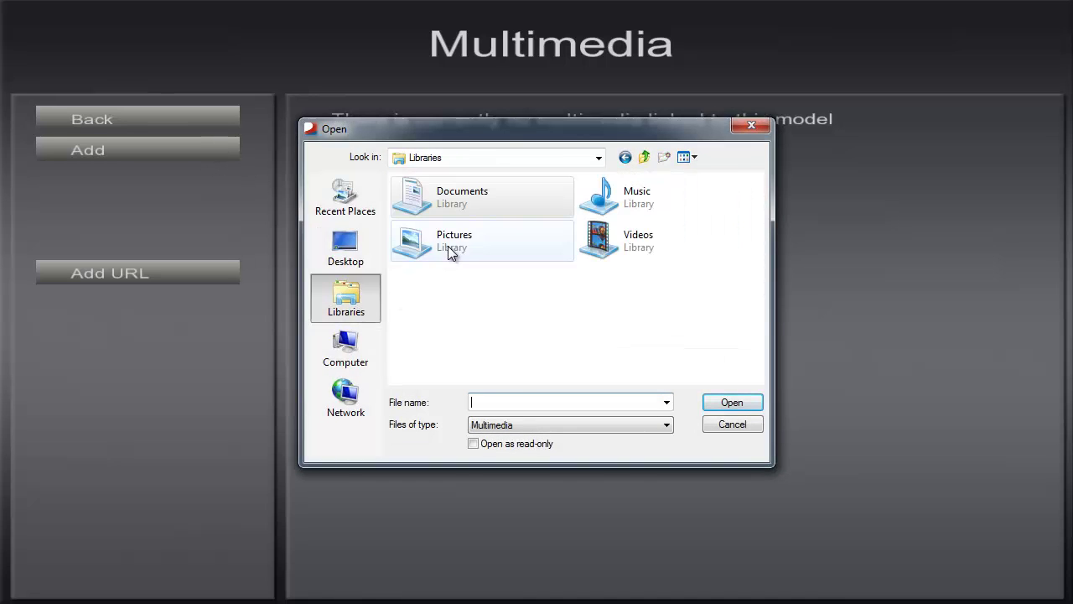
pyautogui.click(449, 251)
pyautogui.doubleClick(449, 252)
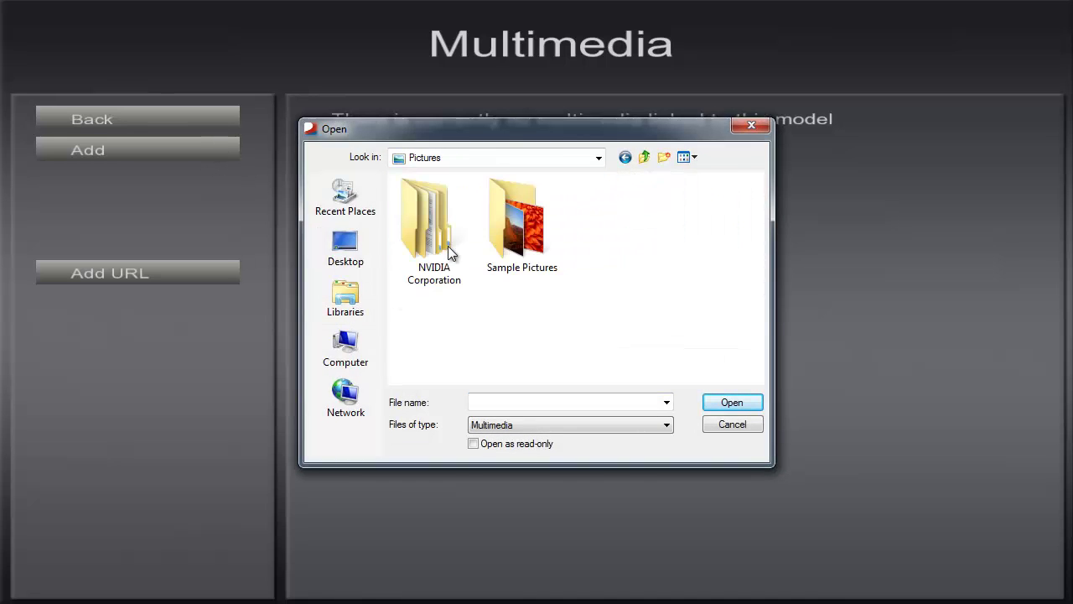
pyautogui.doubleClick(531, 236)
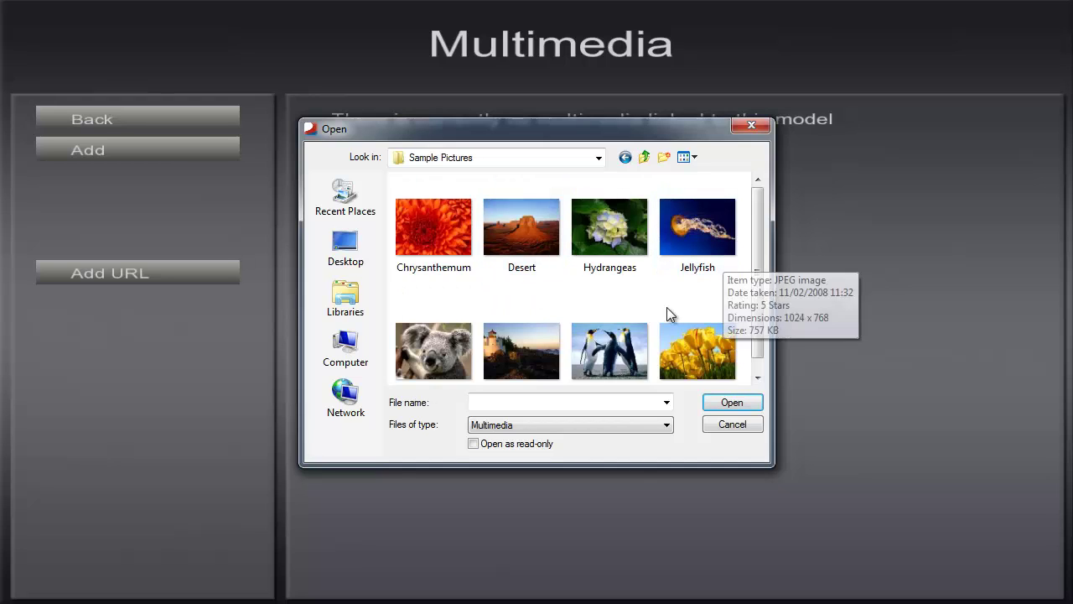
pyautogui.click(441, 369)
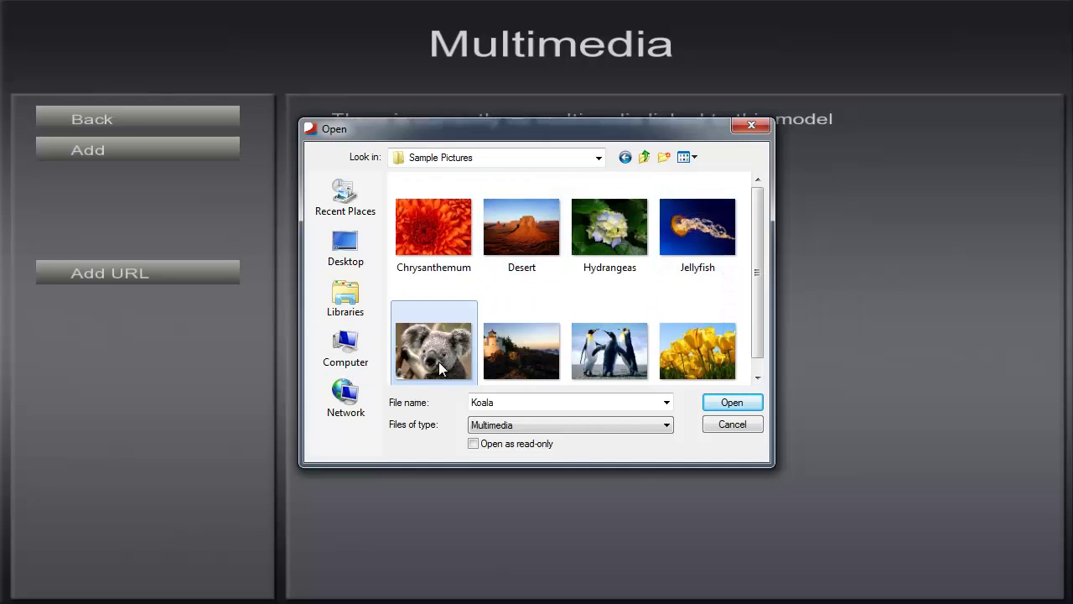
pyautogui.click(734, 404)
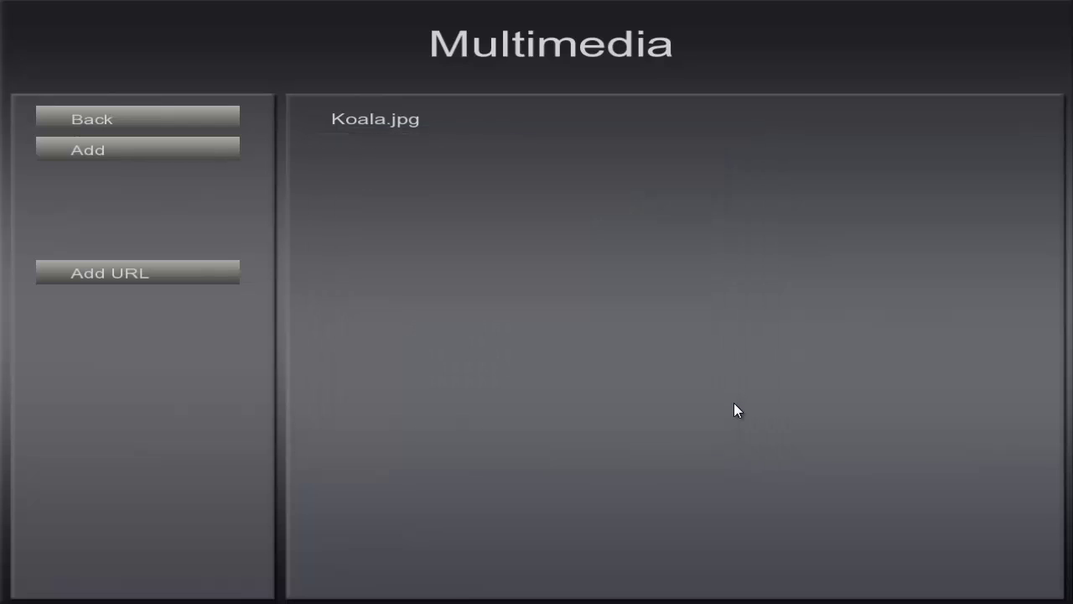
# Step: Add the Desert and Jellyfish sample pictures to the model's multimedia list and select the Jellyfish.jpg entry
pyautogui.click(166, 149)
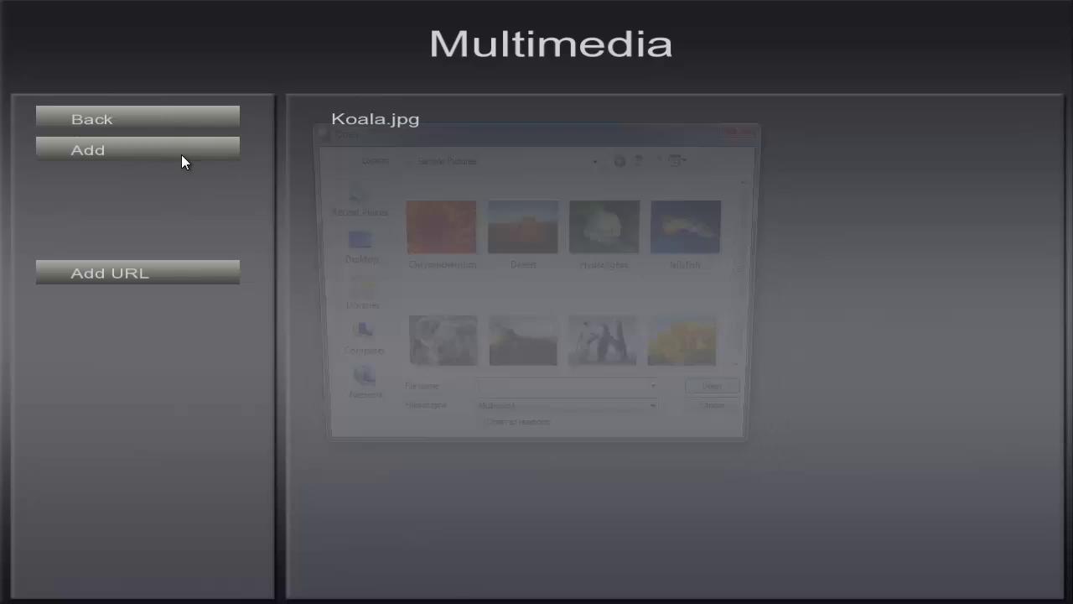
pyautogui.doubleClick(514, 236)
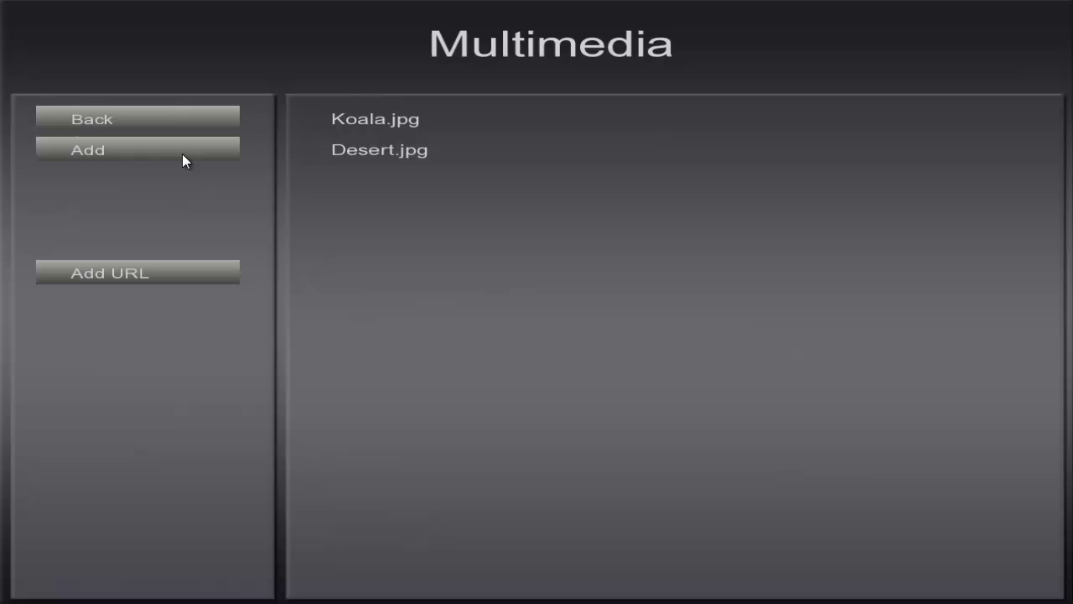
pyautogui.click(181, 153)
pyautogui.doubleClick(684, 216)
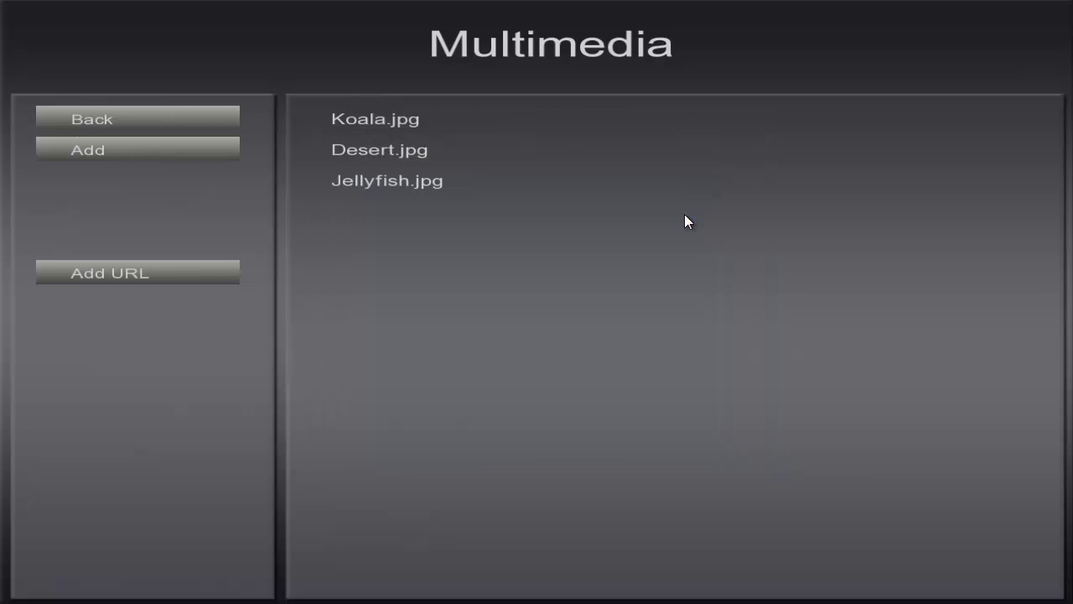
pyautogui.click(423, 183)
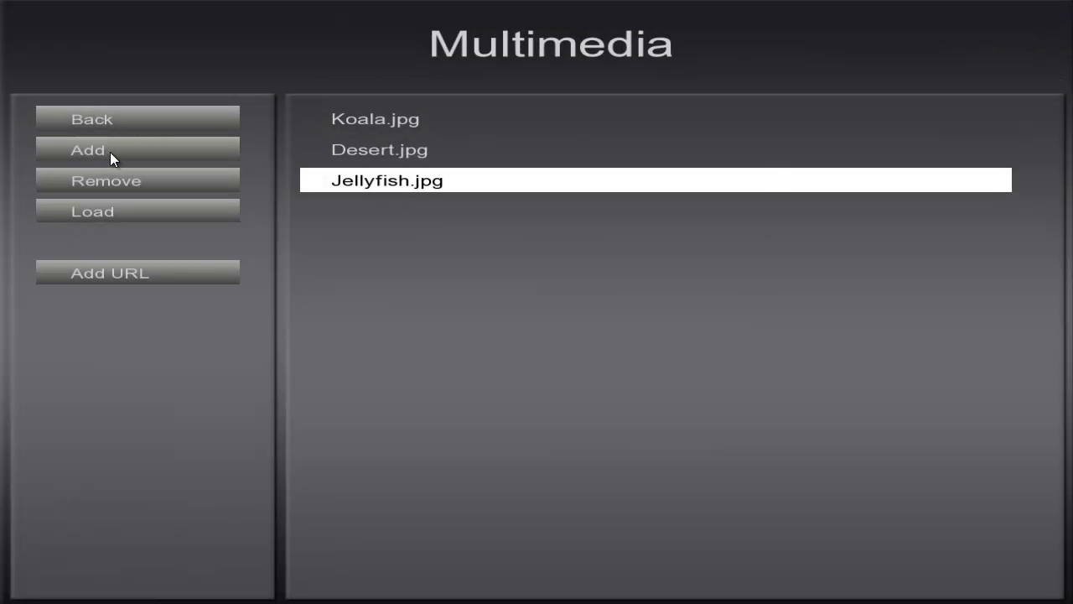
# Step: Add the Wildlife.wmv video from the Sample Videos folder to the model's multimedia list
pyautogui.click(109, 152)
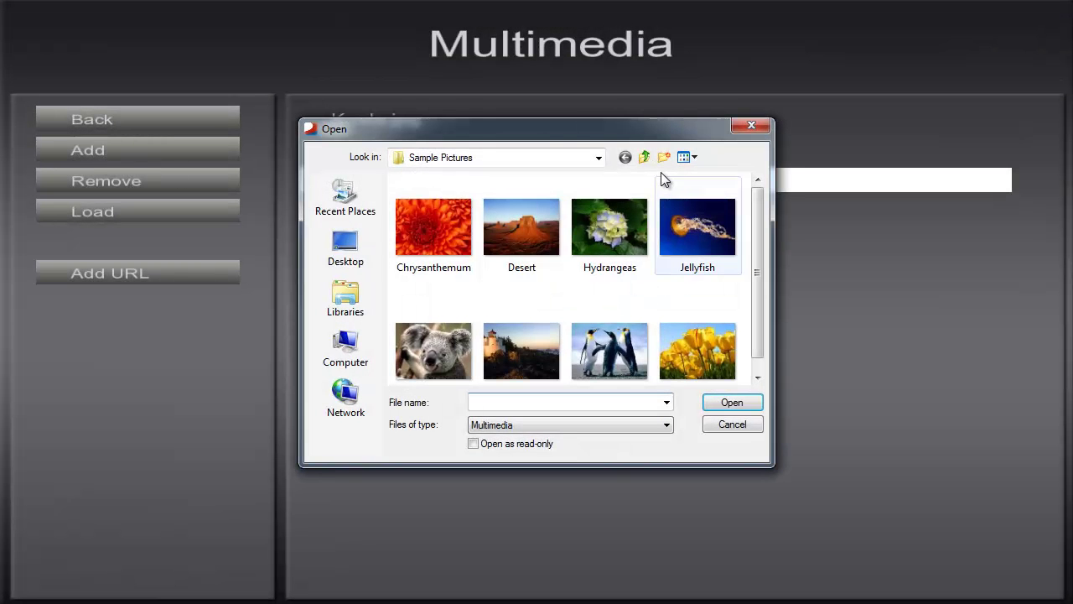
pyautogui.click(644, 157)
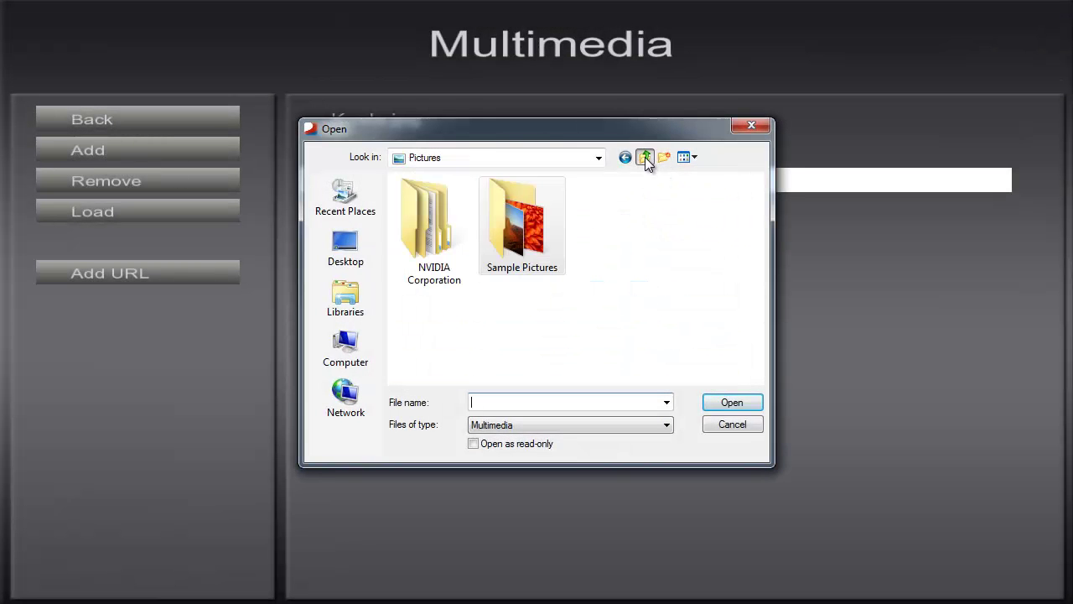
pyautogui.click(367, 297)
pyautogui.doubleClick(626, 239)
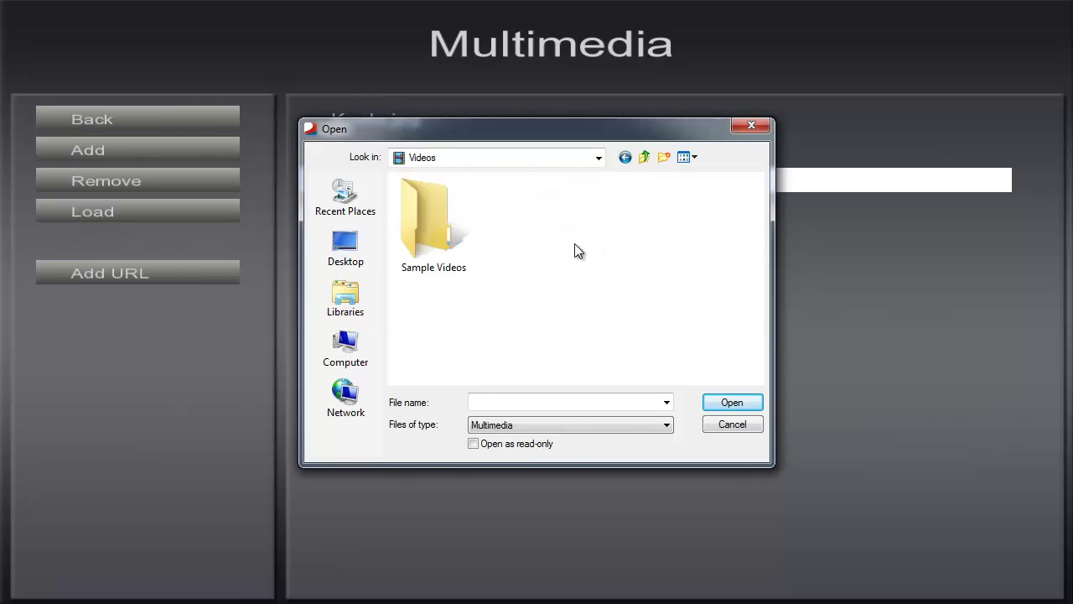
pyautogui.doubleClick(447, 241)
pyautogui.doubleClick(448, 241)
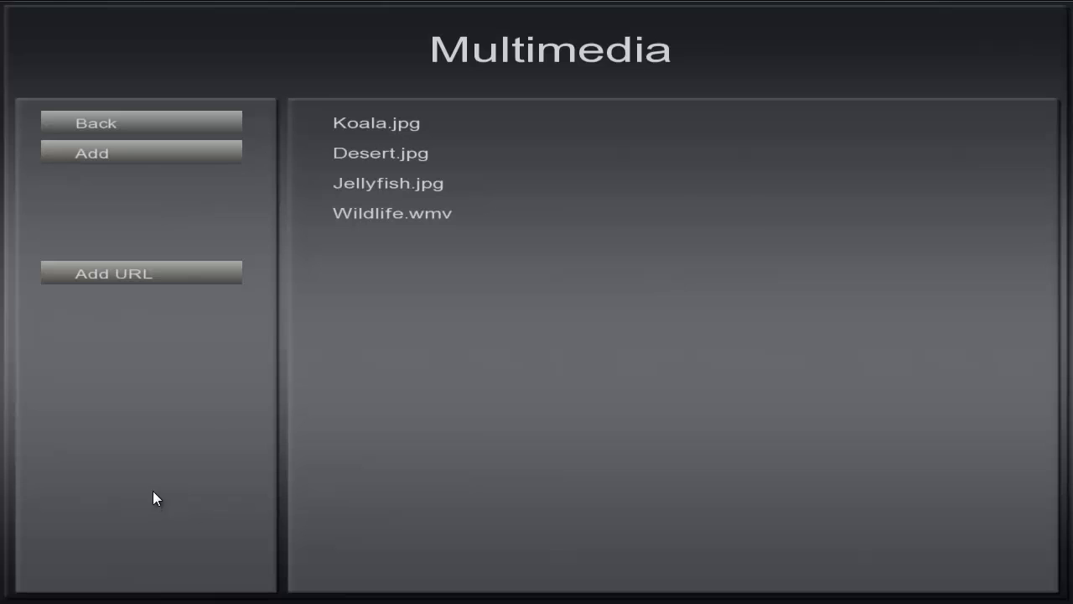
pyautogui.click(211, 272)
pyautogui.click(210, 282)
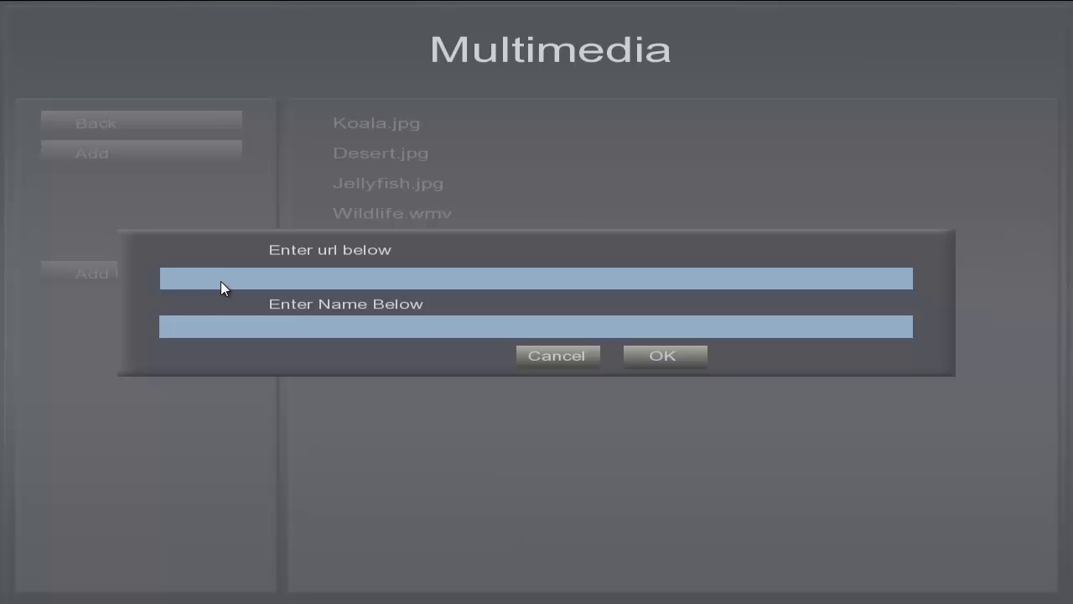
pyautogui.write('www.gaia3d.co.uk')
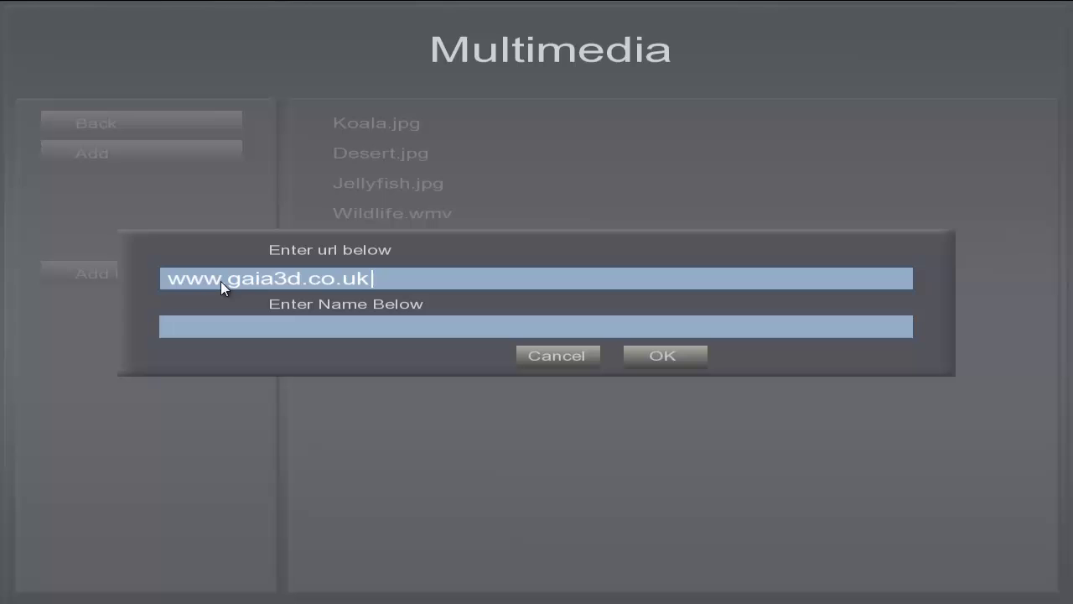
pyautogui.click(256, 320)
pyautogui.write('Gaia 3D')
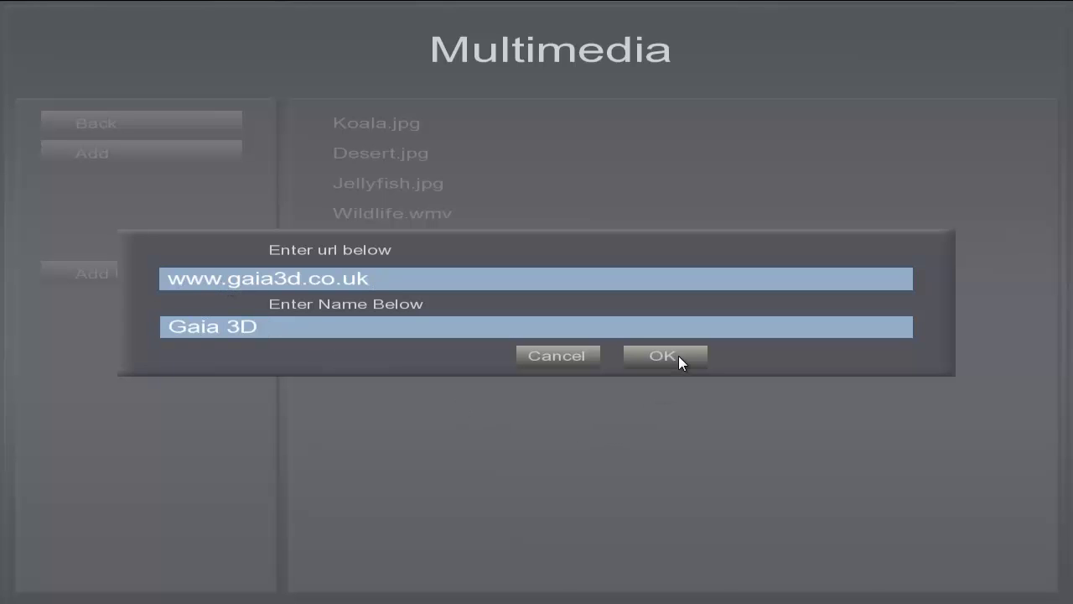
pyautogui.click(679, 356)
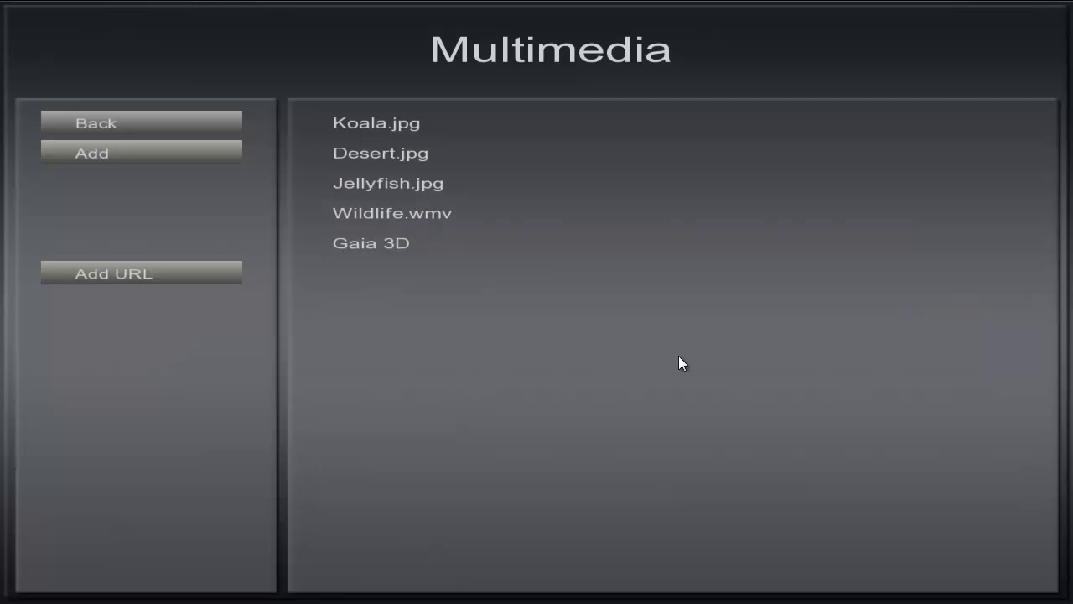
pyautogui.click(399, 244)
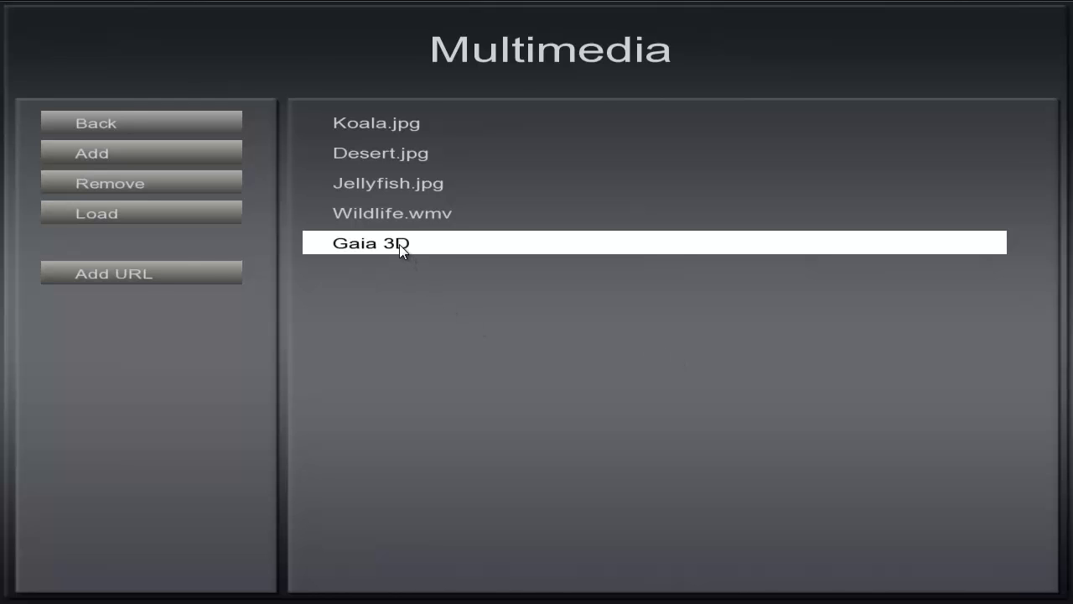
pyautogui.doubleClick(399, 244)
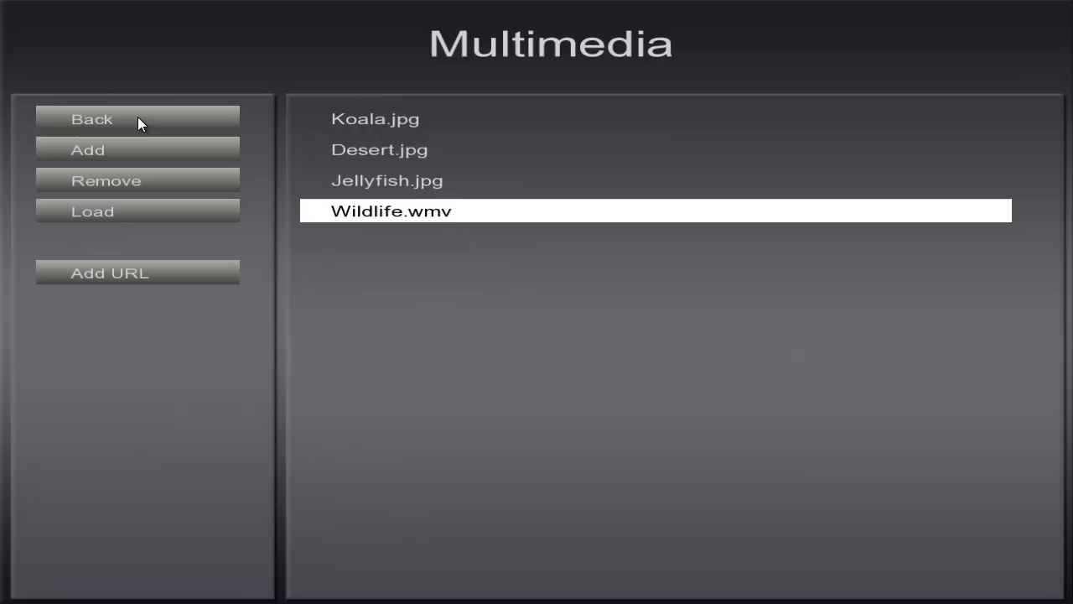
# Step: Return to the main menu and examine the Stereo, Movement, Display, Multi Monitor and Lessons options
pyautogui.click(138, 118)
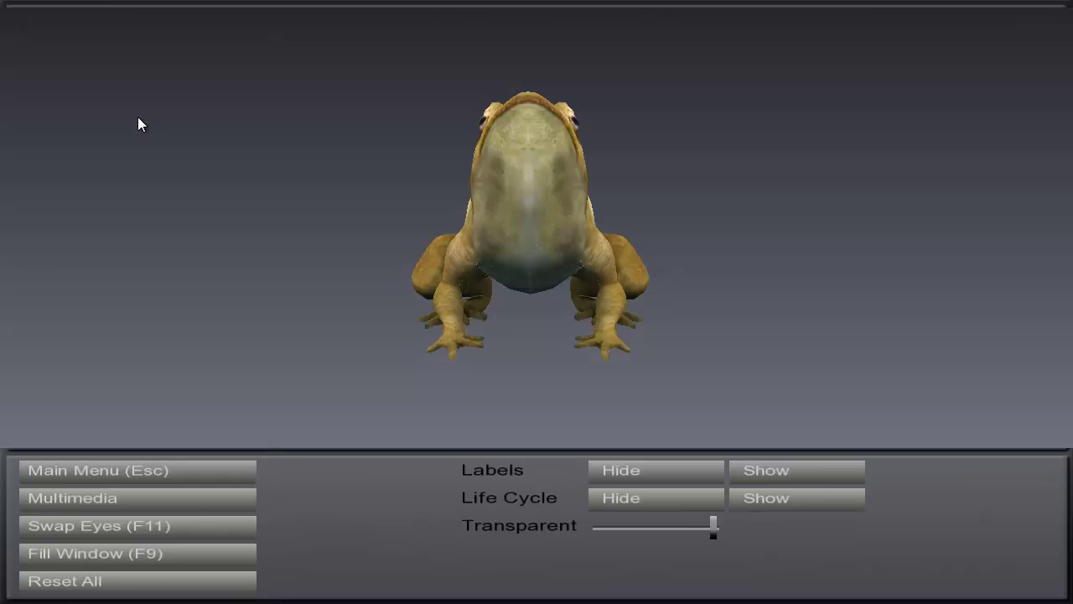
pyautogui.click(233, 470)
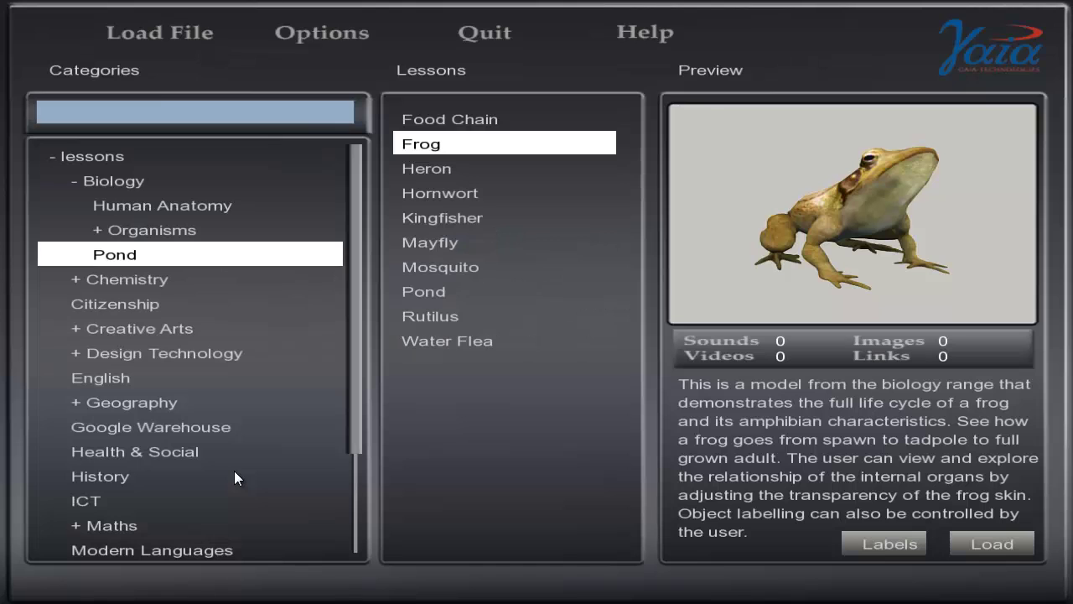
pyautogui.click(299, 32)
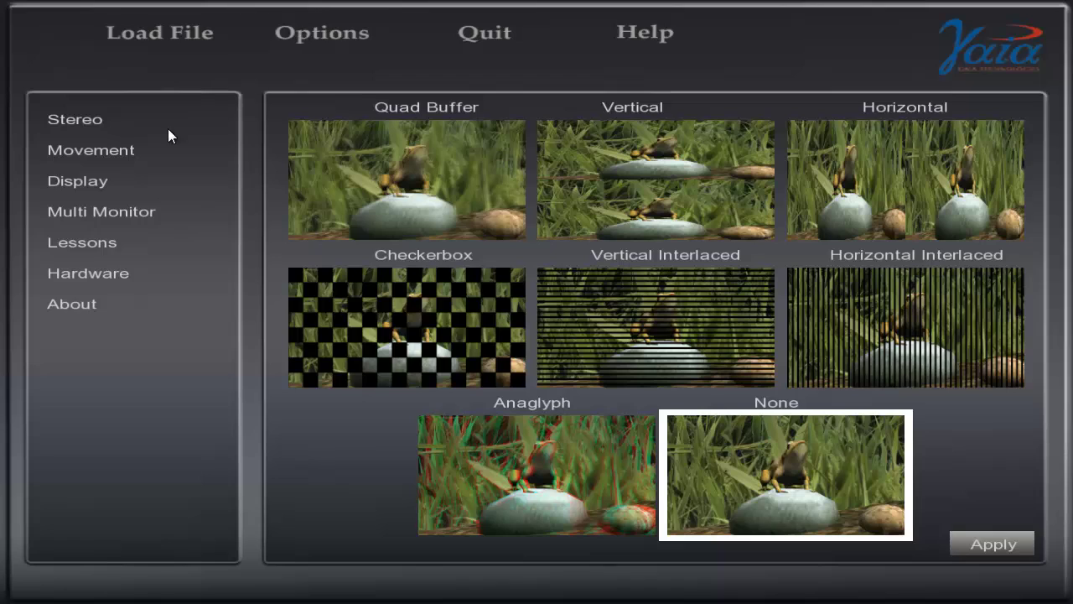
pyautogui.click(123, 153)
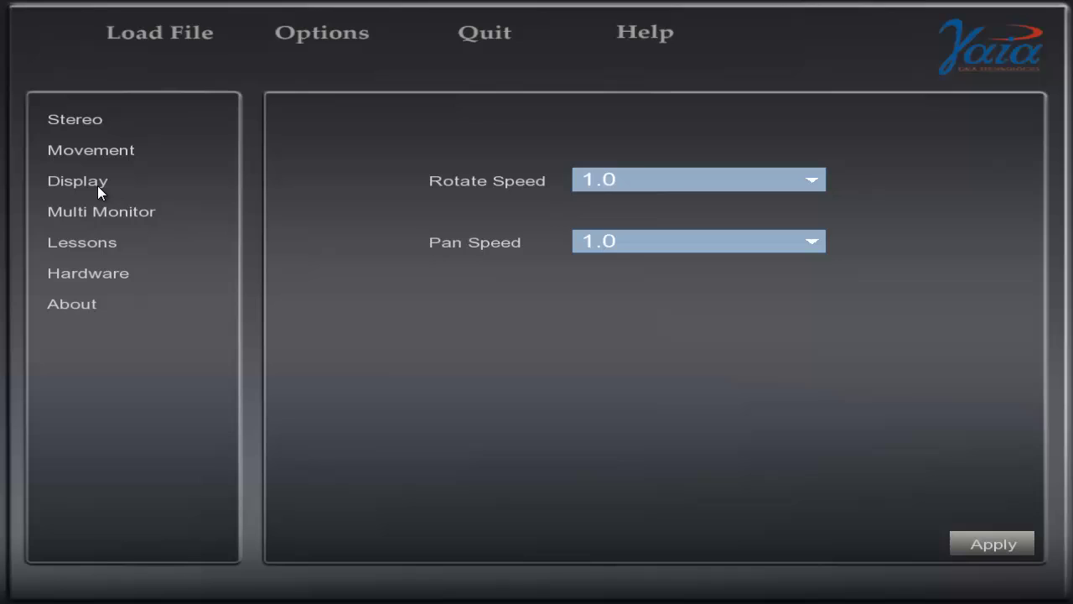
pyautogui.click(98, 186)
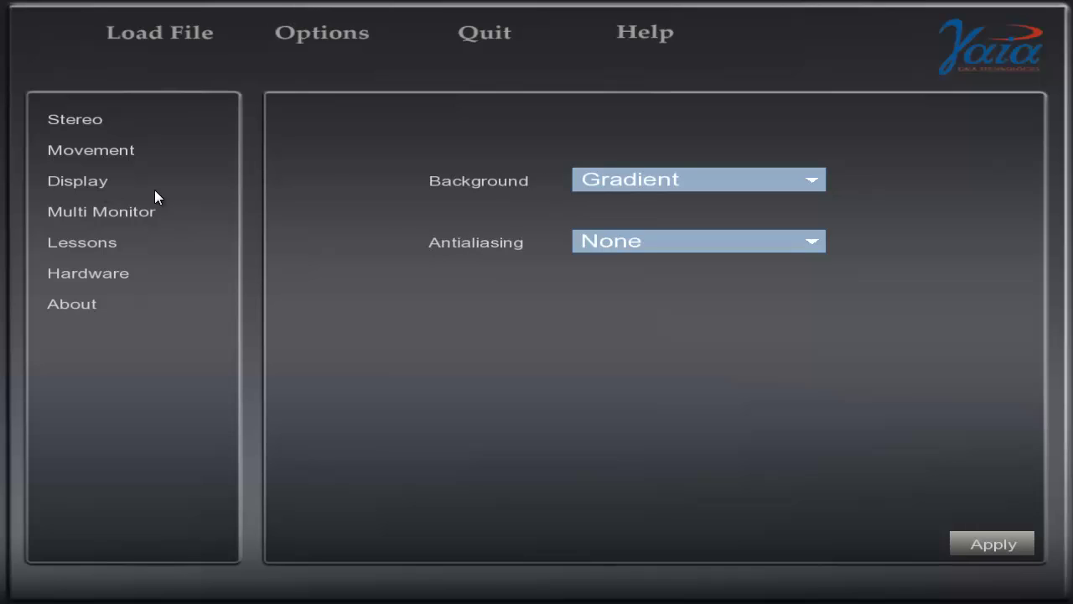
pyautogui.click(754, 181)
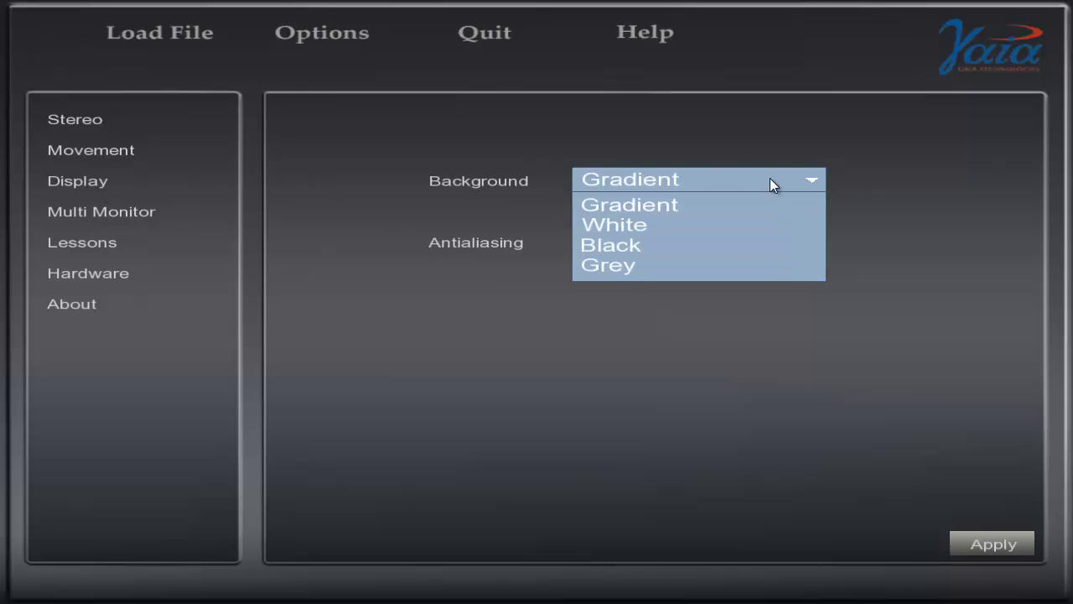
pyautogui.click(783, 180)
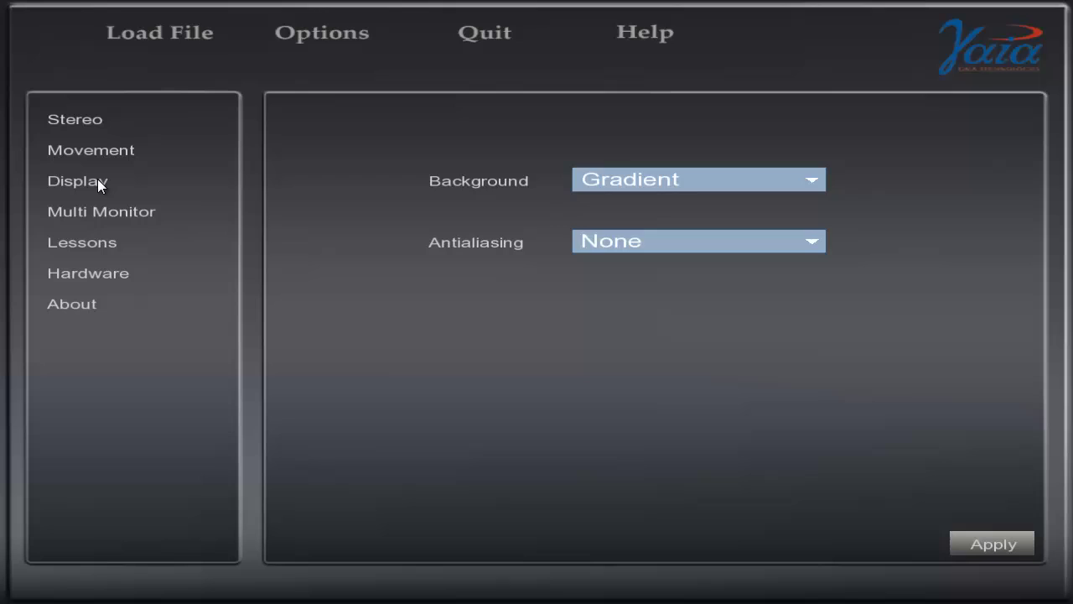
pyautogui.click(95, 211)
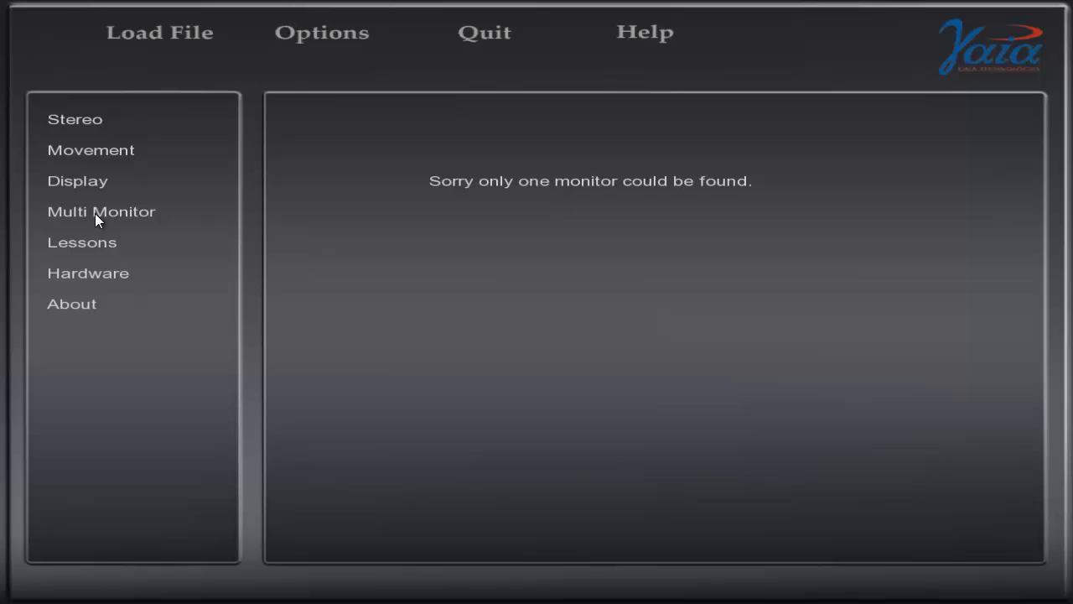
pyautogui.click(97, 244)
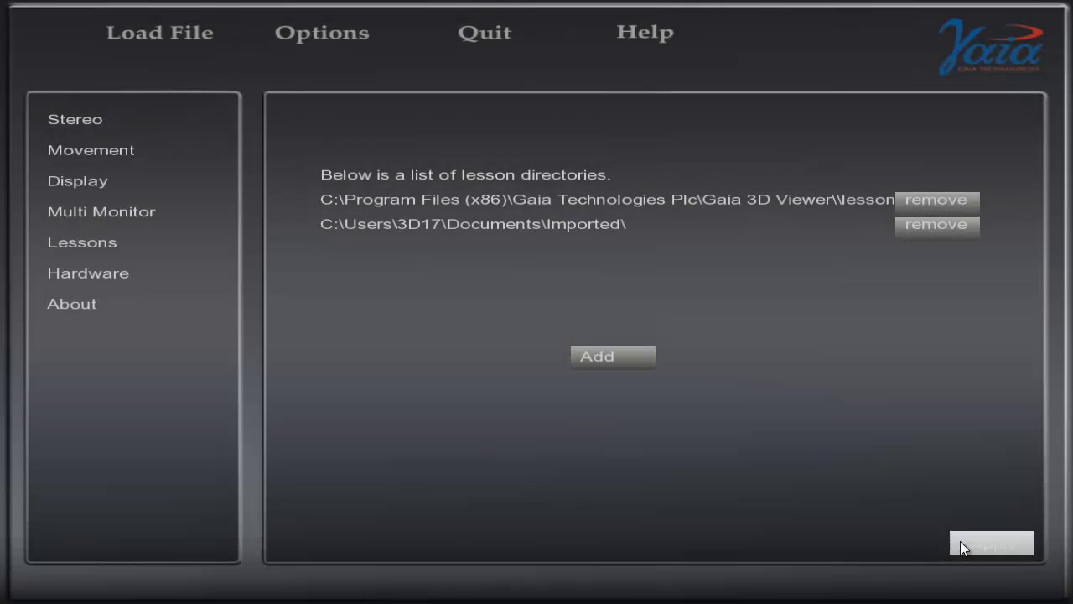
pyautogui.click(960, 543)
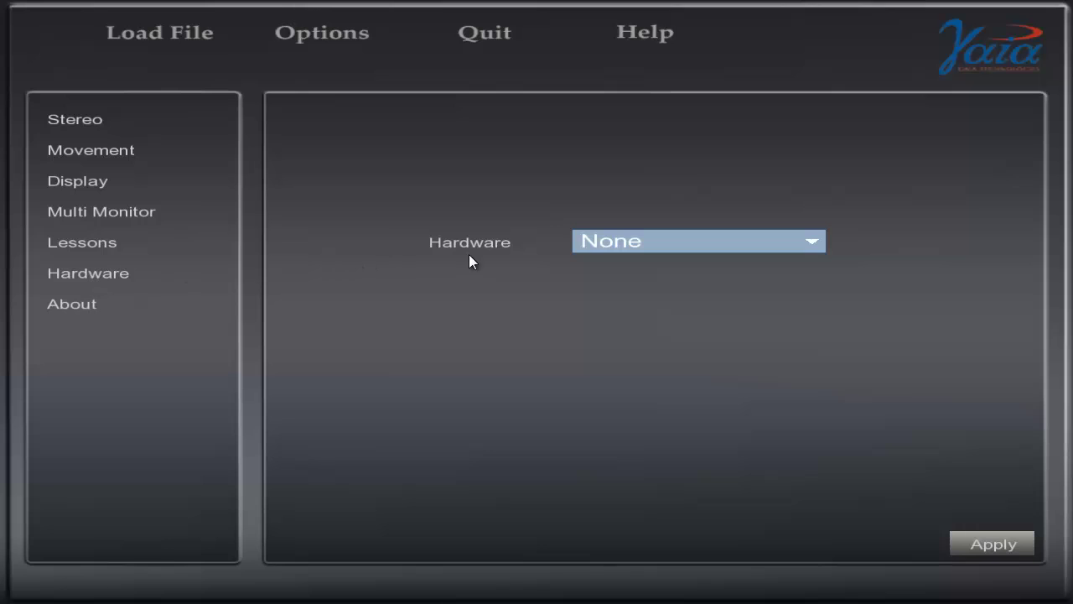
# Step: Set the hardware option to Whiteboard, apply it, and view the software's version information
pyautogui.click(621, 250)
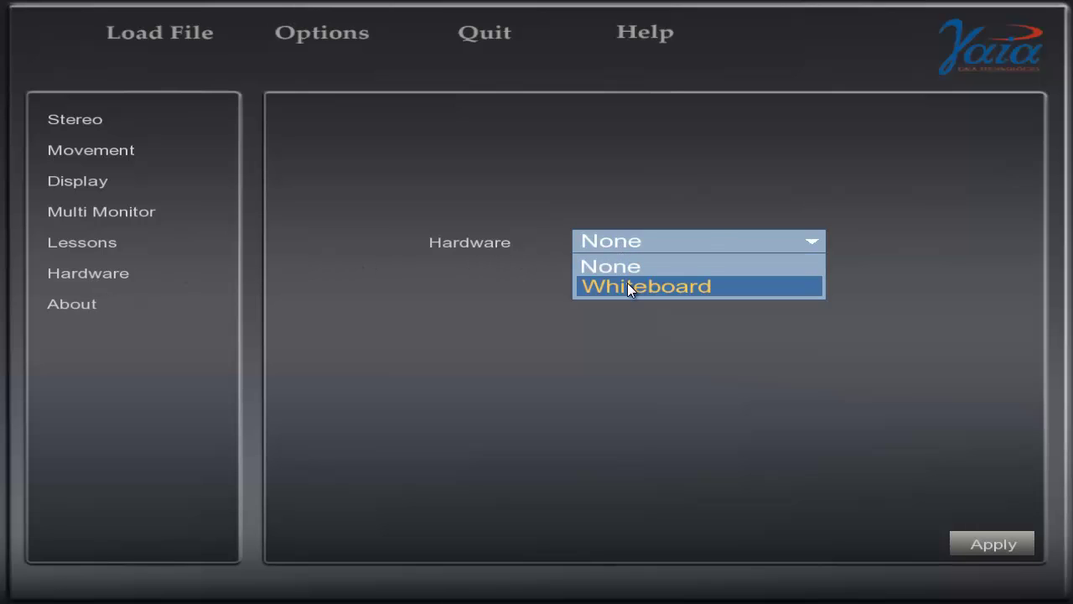
pyautogui.click(627, 284)
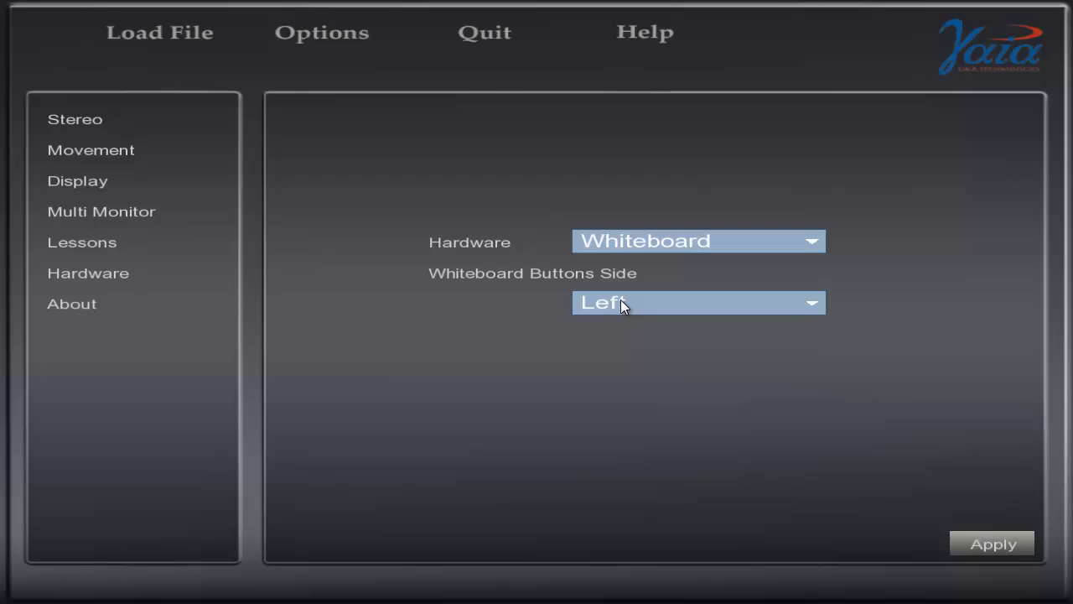
pyautogui.click(997, 542)
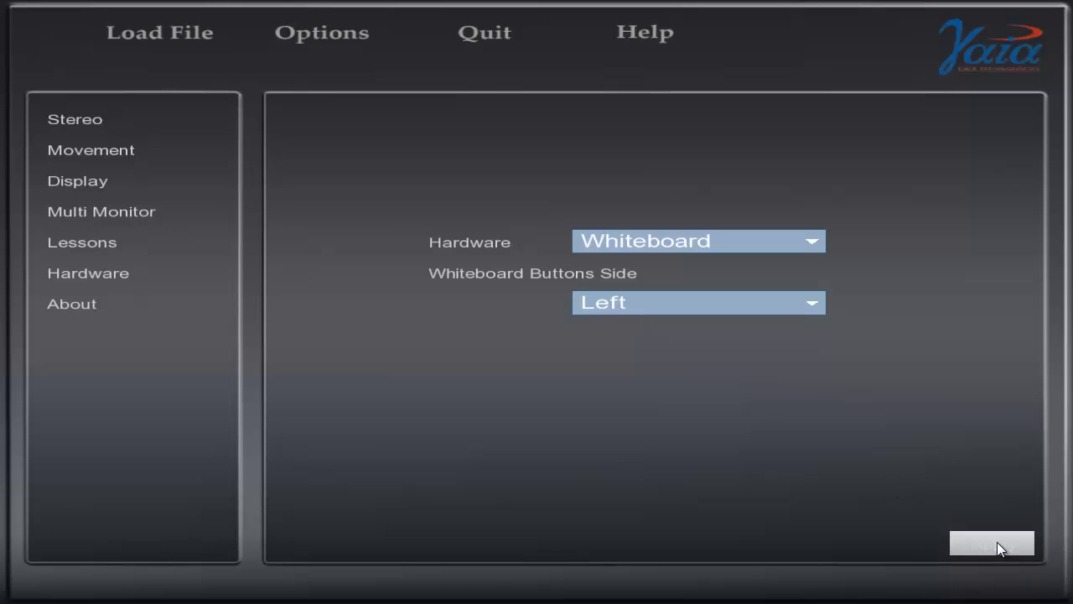
pyautogui.click(90, 308)
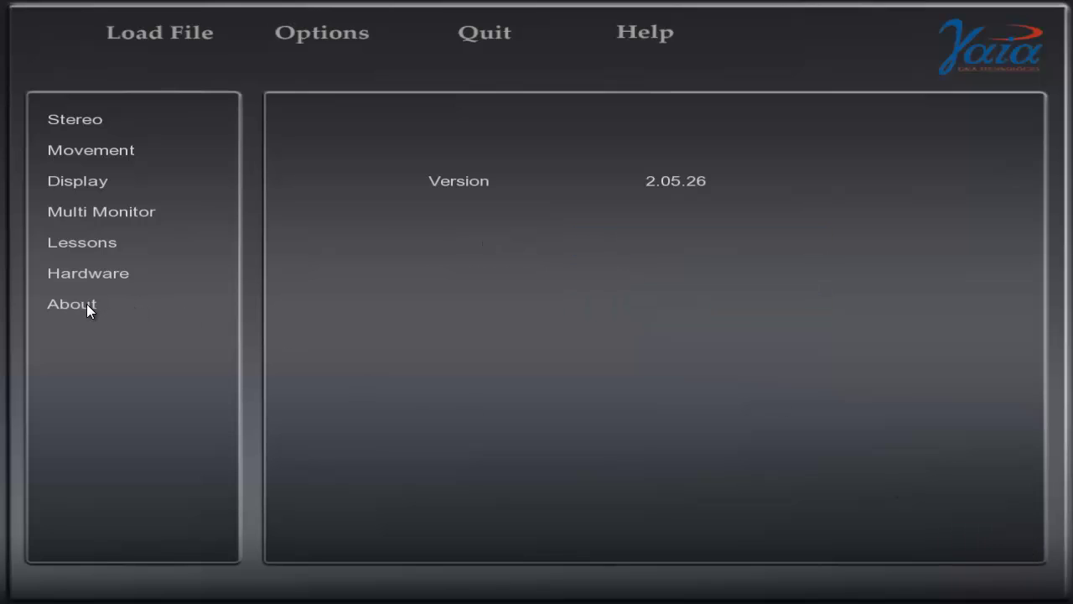